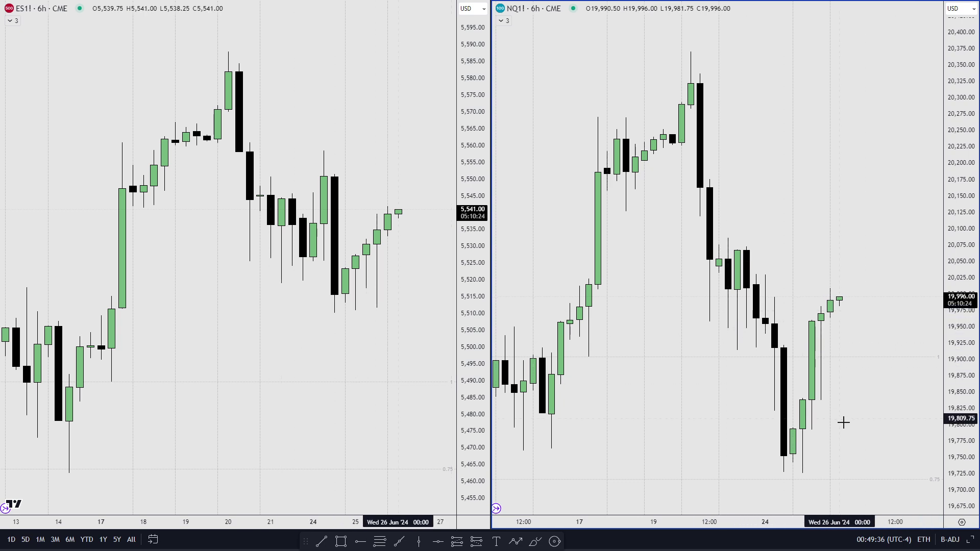
Zoom in on the synced ES1! and NQ1! 6h charts to show mid-to-late June 2024 candles.
{"action": "scroll", "coordinate": [849, 451], "scroll_direction": "up", "scroll_amount": 3}
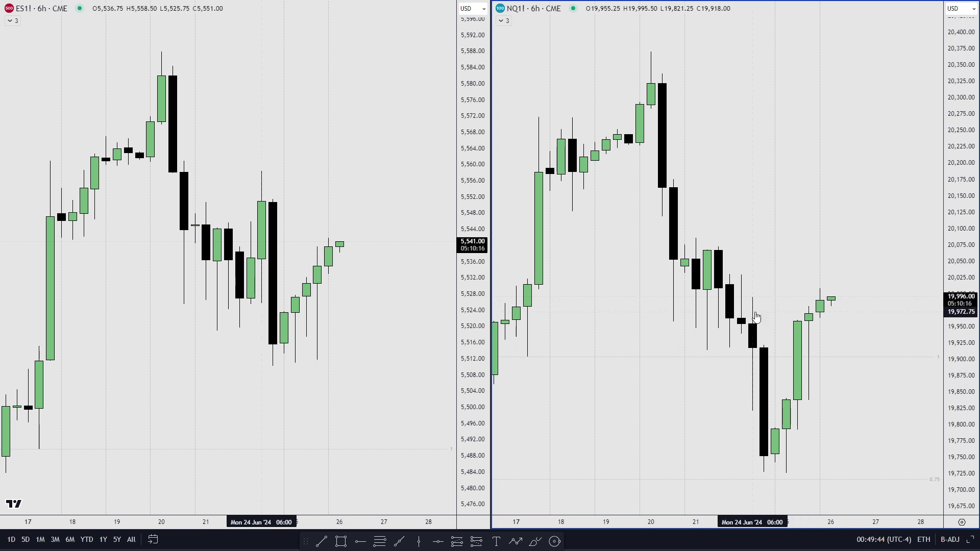
Draw horizontal rays at the ES1! high 5,558.50 and the NQ1! high 20,030.25.
{"action": "left_click", "coordinate": [360, 541]}
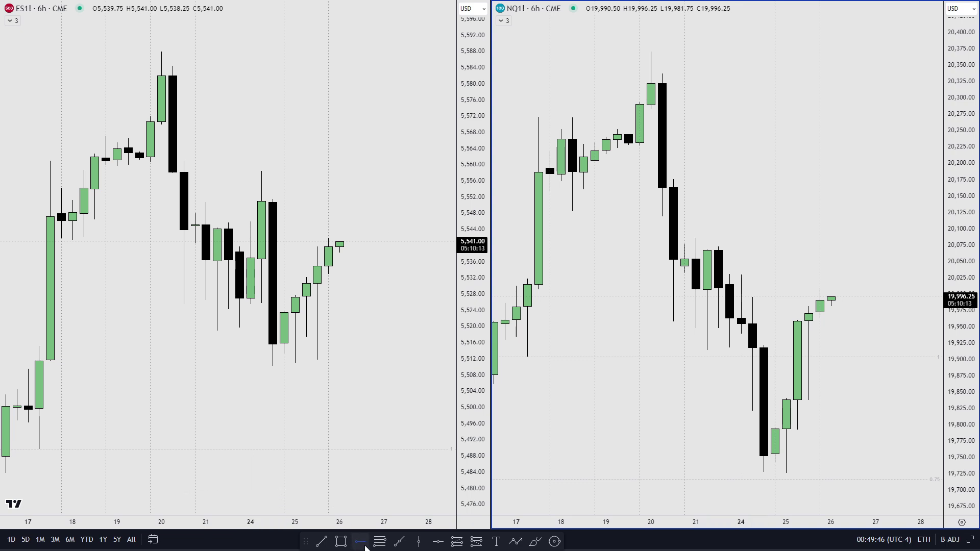
{"action": "left_click", "coordinate": [261, 171]}
{"action": "left_click", "coordinate": [435, 497]}
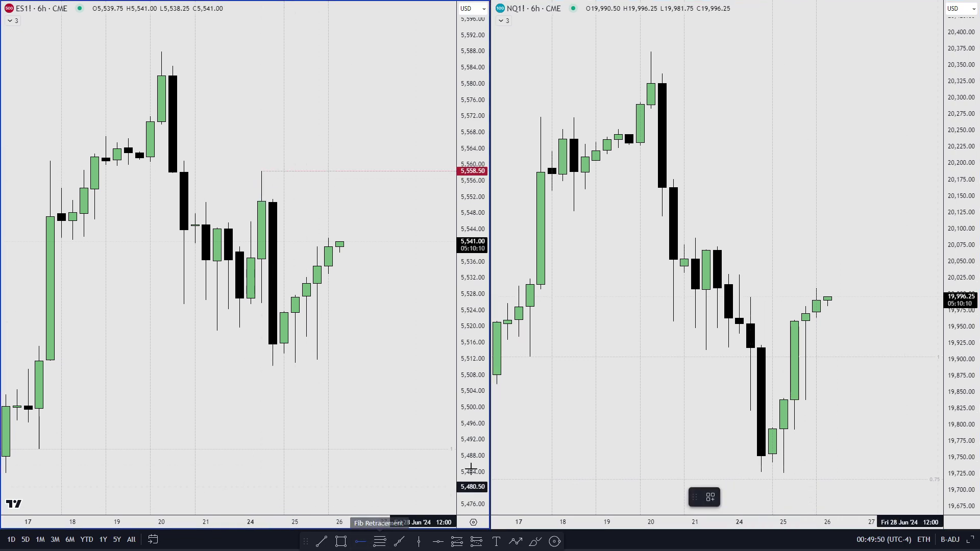
{"action": "left_click", "coordinate": [725, 274]}
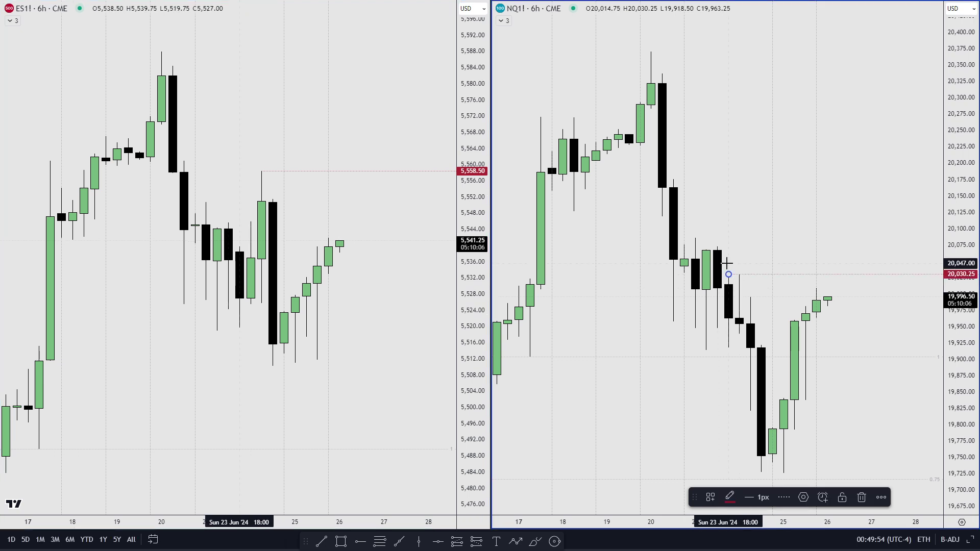
{"action": "left_click", "coordinate": [865, 330]}
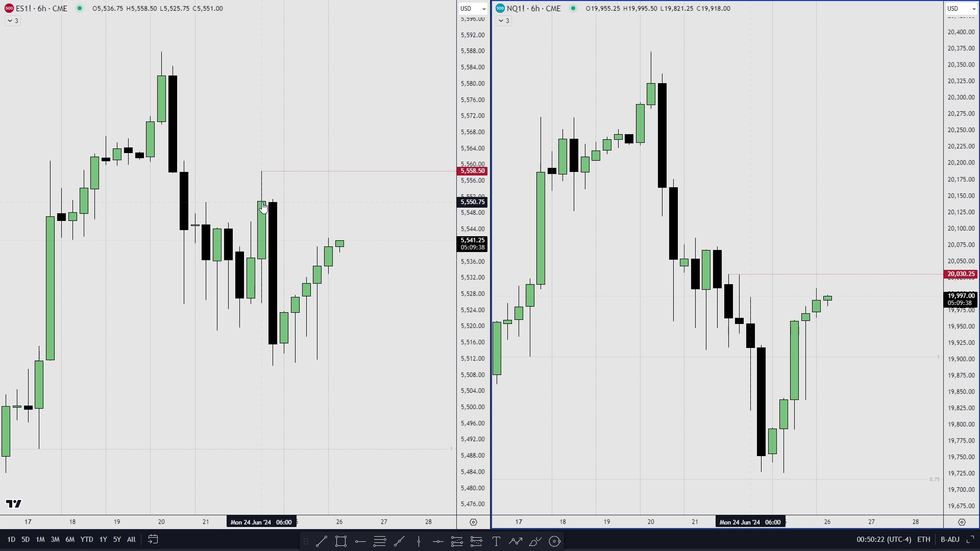
Zoom into the latest 6h candles and leave empty space to the right of the last bar.
{"action": "scroll", "coordinate": [398, 358], "scroll_direction": "up", "scroll_amount": 2}
{"action": "left_click_drag", "start_coordinate": [396, 356], "coordinate": [349, 375]}
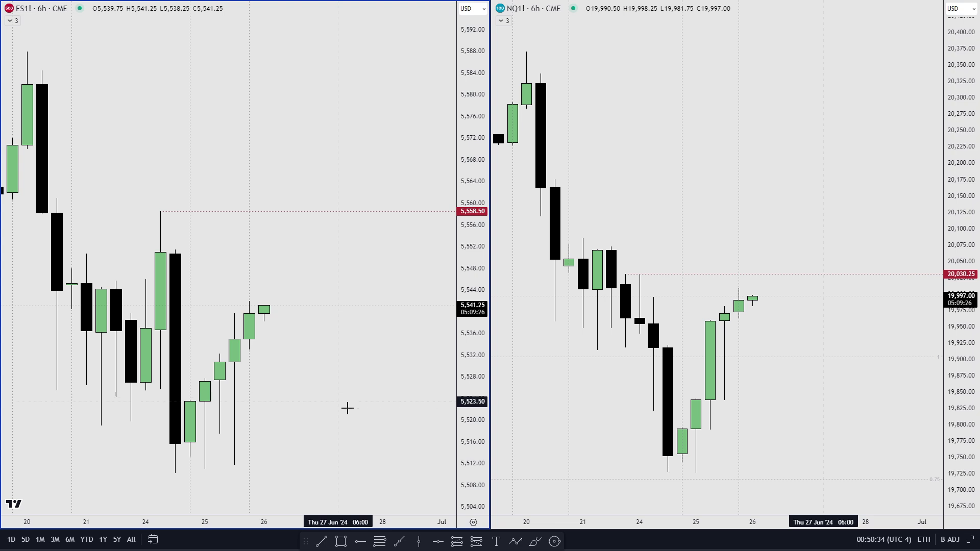
{"action": "left_click", "coordinate": [363, 547]}
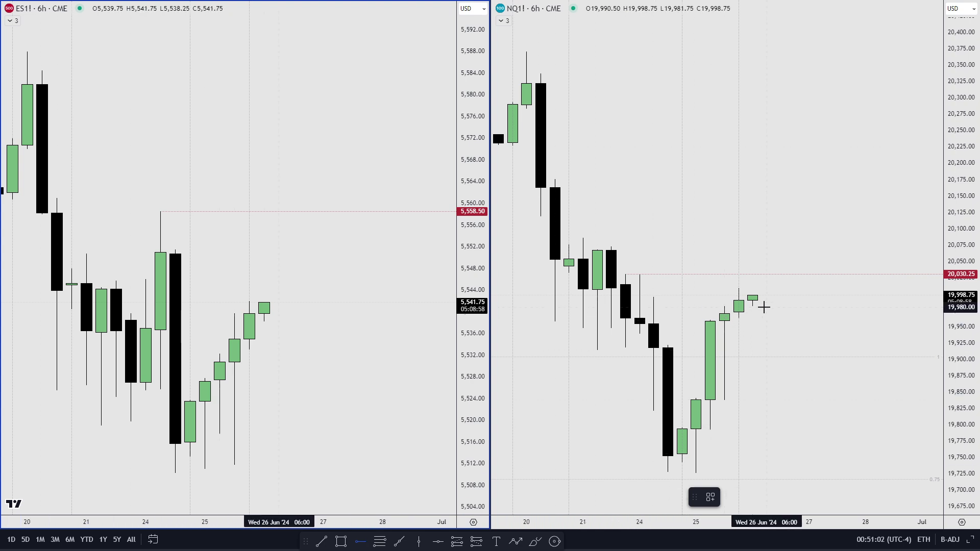
Place a horizontal ray at the NQ1! low of 19,963.50, then activate the ES chart.
{"action": "left_click", "coordinate": [738, 318]}
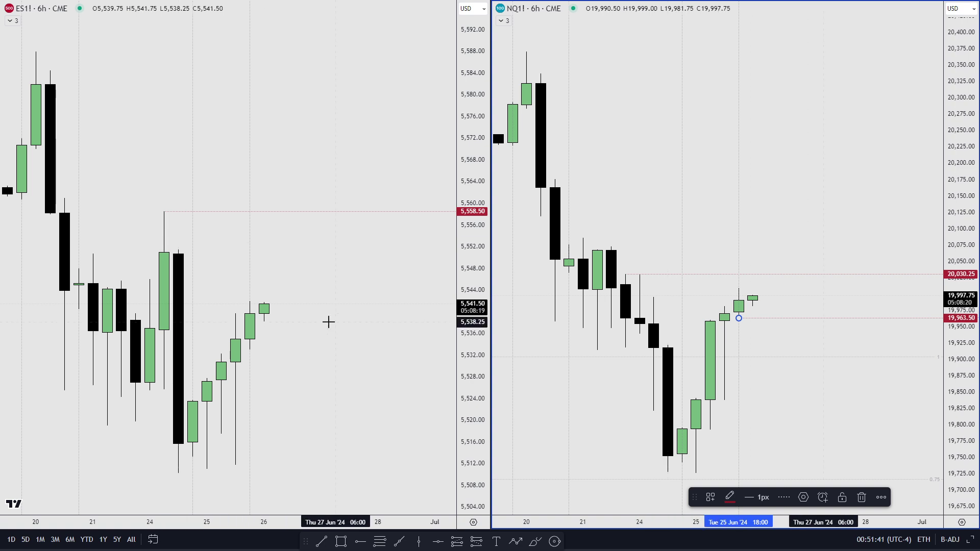
{"action": "left_click", "coordinate": [344, 351]}
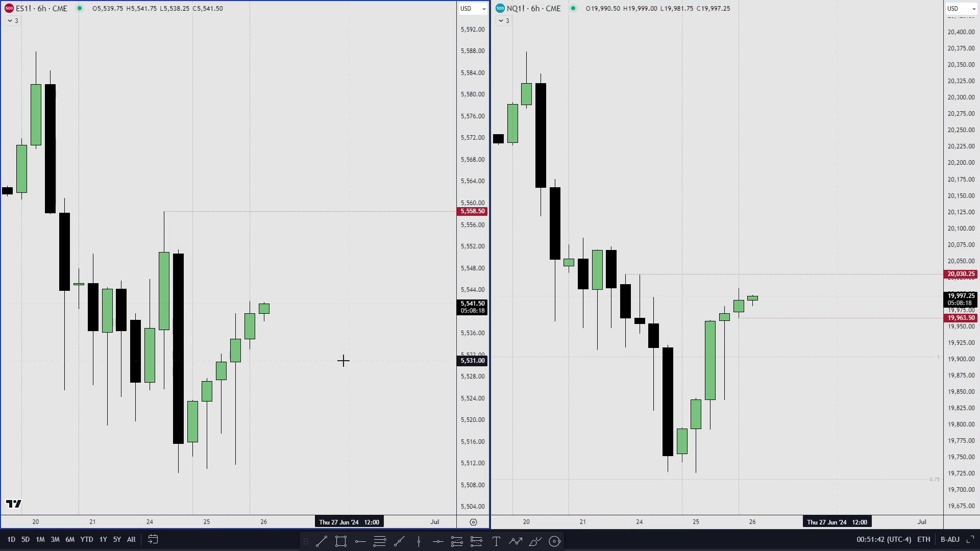
Switch both charts to 1-hour candles and add an ES1! horizontal ray at 5,533.00.
{"action": "type", "text": "1h"}
{"action": "key", "text": "Return"}
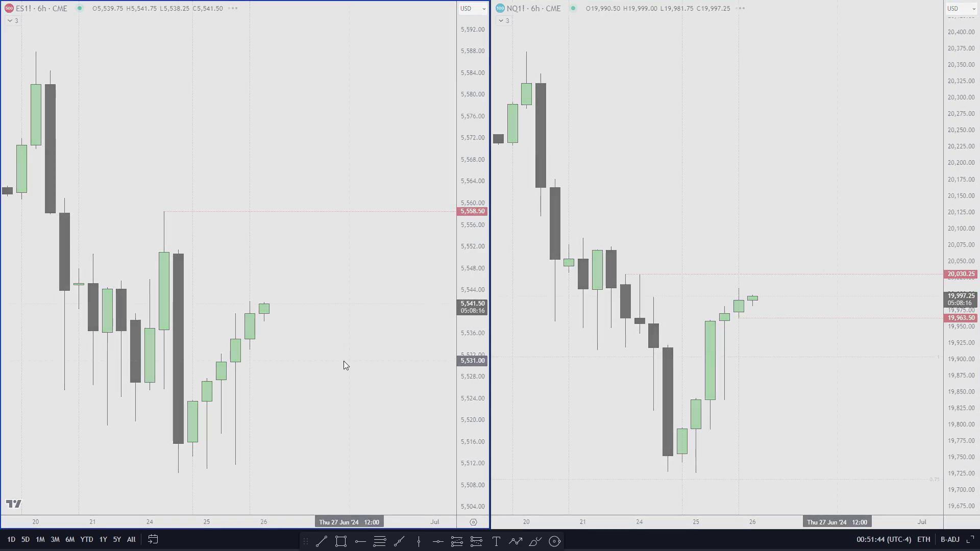
{"action": "scroll", "coordinate": [343, 360], "scroll_direction": "down", "scroll_amount": 3}
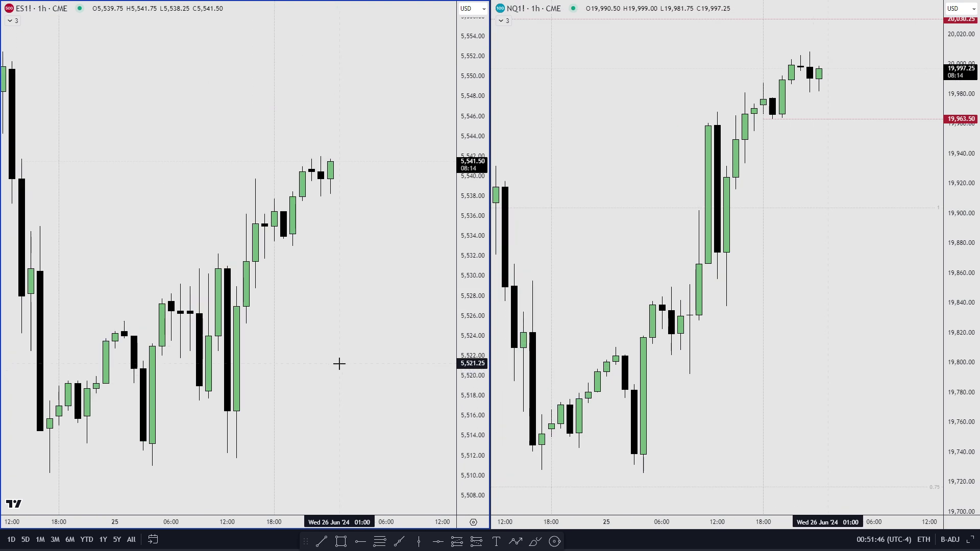
{"action": "left_click", "coordinate": [360, 541]}
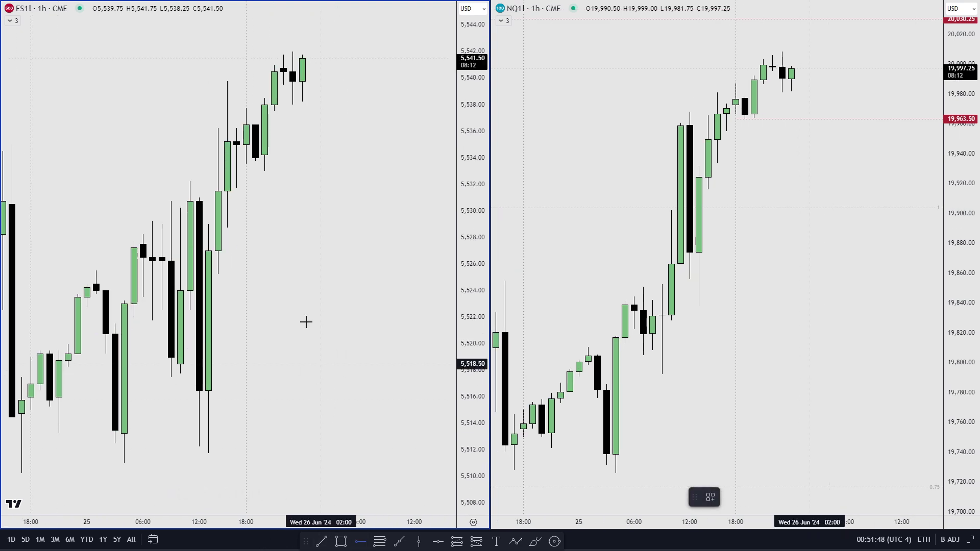
{"action": "left_click", "coordinate": [263, 174]}
{"action": "left_click_drag", "start_coordinate": [262, 174], "coordinate": [206, 140]}
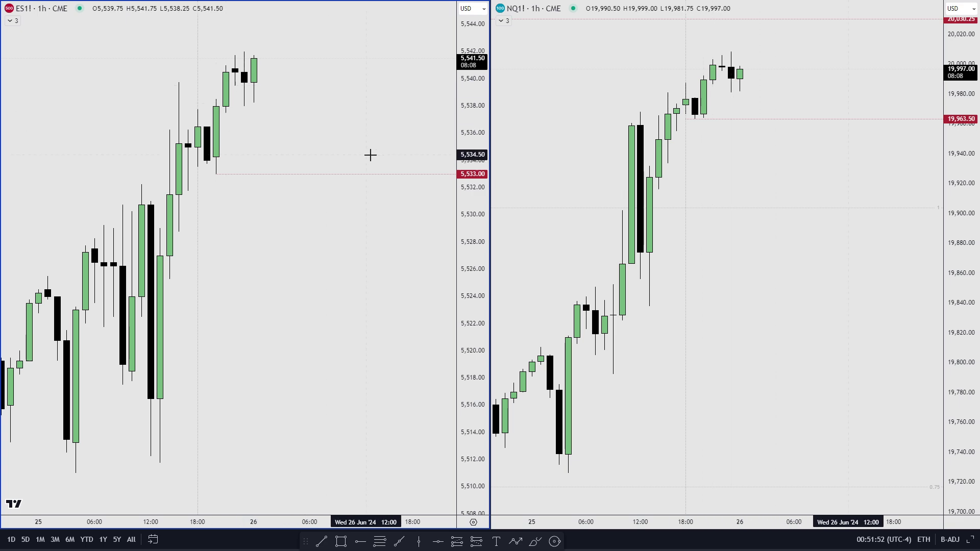
Zoom out and pan both 1h charts to review recent bars against the red levels.
{"action": "scroll", "coordinate": [720, 179], "scroll_direction": "down", "scroll_amount": 5}
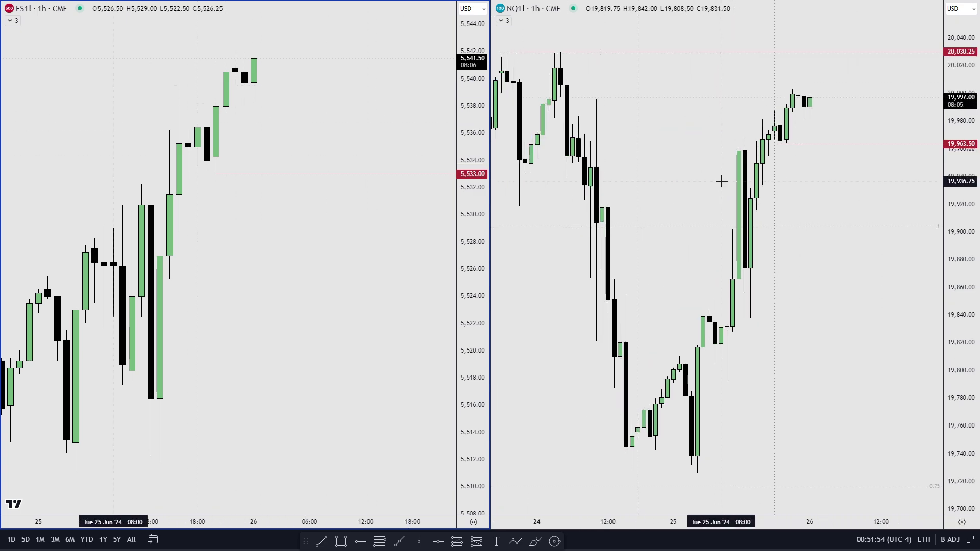
{"action": "scroll", "coordinate": [816, 233], "scroll_direction": "down", "scroll_amount": 3}
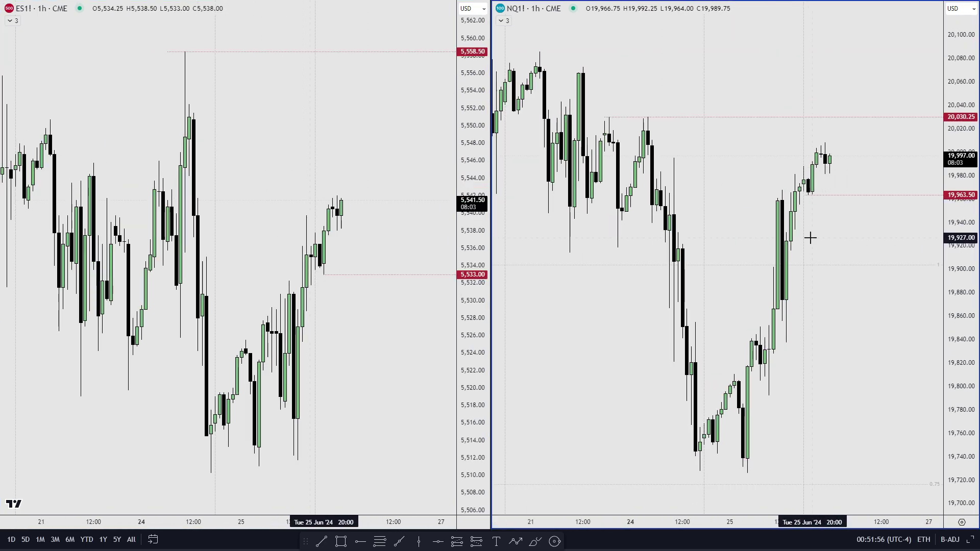
{"action": "left_click_drag", "start_coordinate": [886, 275], "coordinate": [869, 242]}
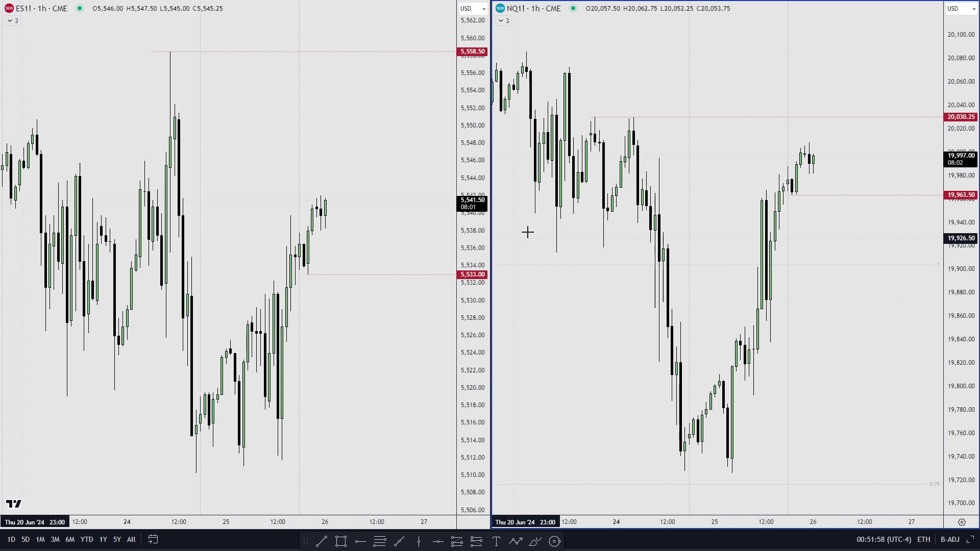
{"action": "left_click_drag", "start_coordinate": [715, 234], "coordinate": [697, 239]}
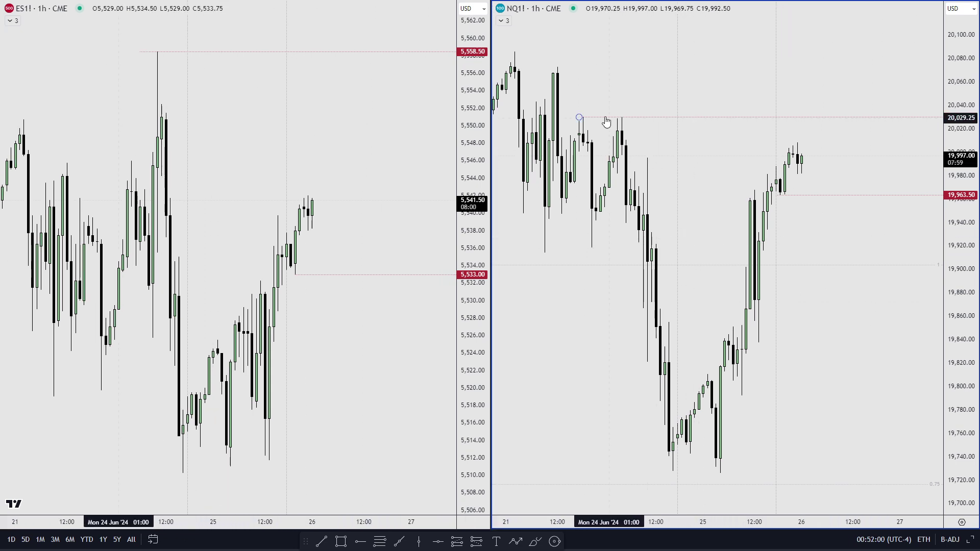
{"action": "left_click_drag", "start_coordinate": [579, 118], "coordinate": [618, 121]}
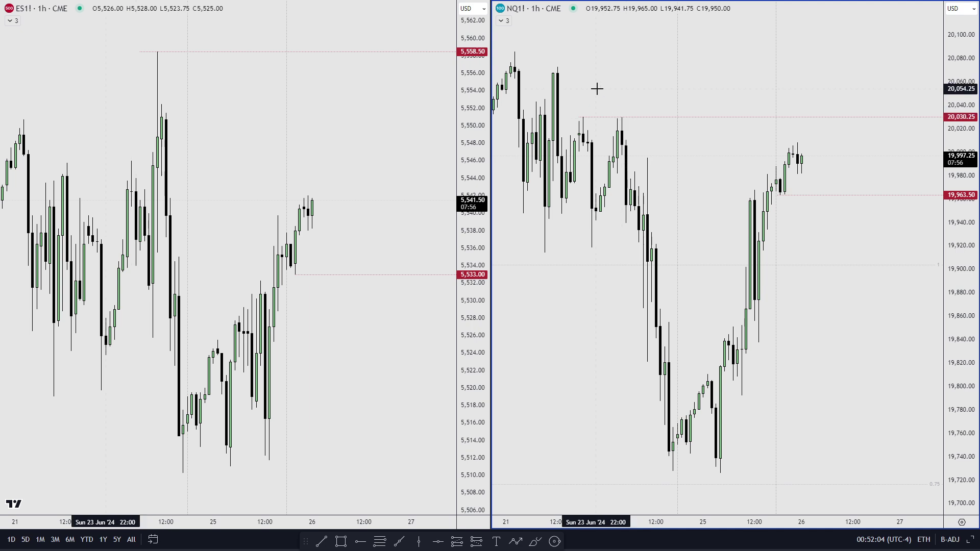
{"action": "left_click_drag", "start_coordinate": [597, 89], "coordinate": [638, 90]}
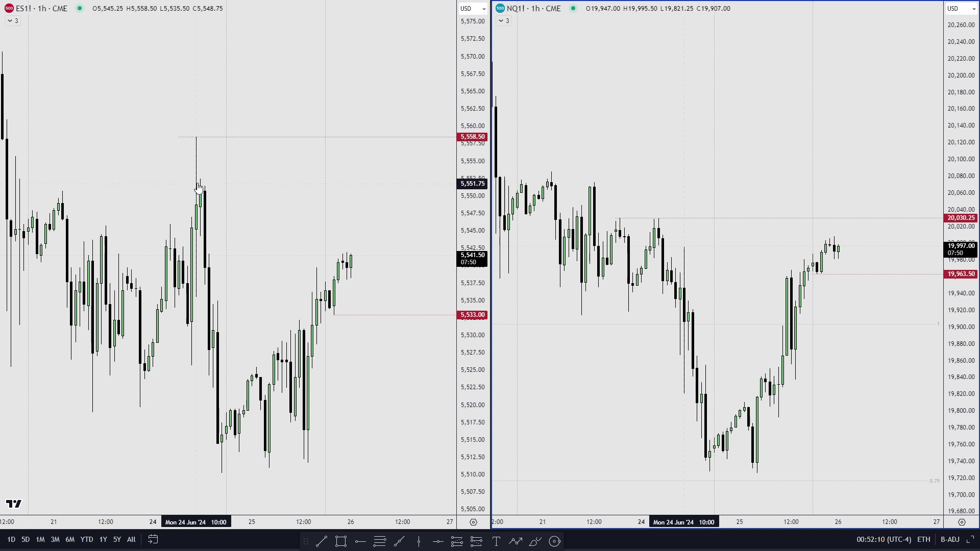
{"action": "left_click_drag", "start_coordinate": [590, 178], "coordinate": [602, 181]}
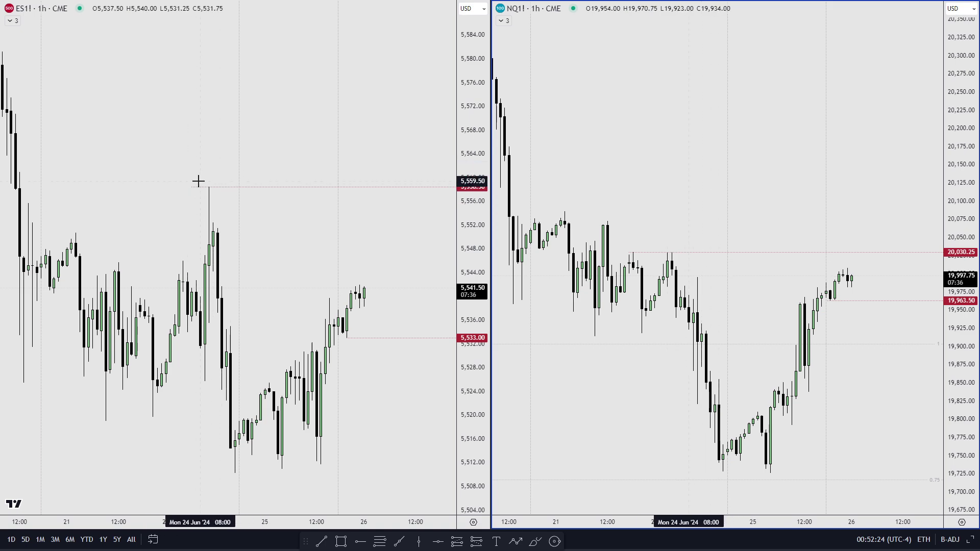
{"action": "left_click_drag", "start_coordinate": [382, 234], "coordinate": [343, 239]}
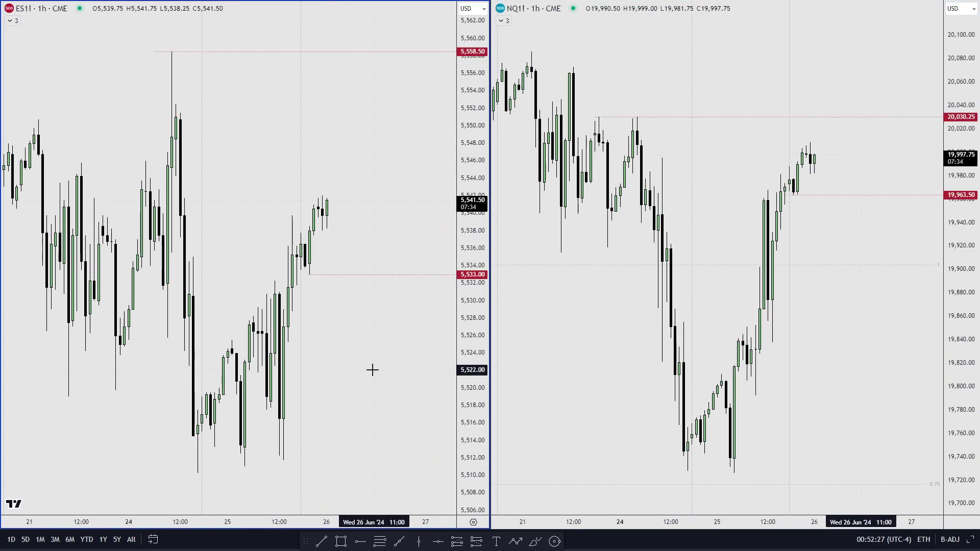
{"action": "left_click_drag", "start_coordinate": [372, 370], "coordinate": [344, 373]}
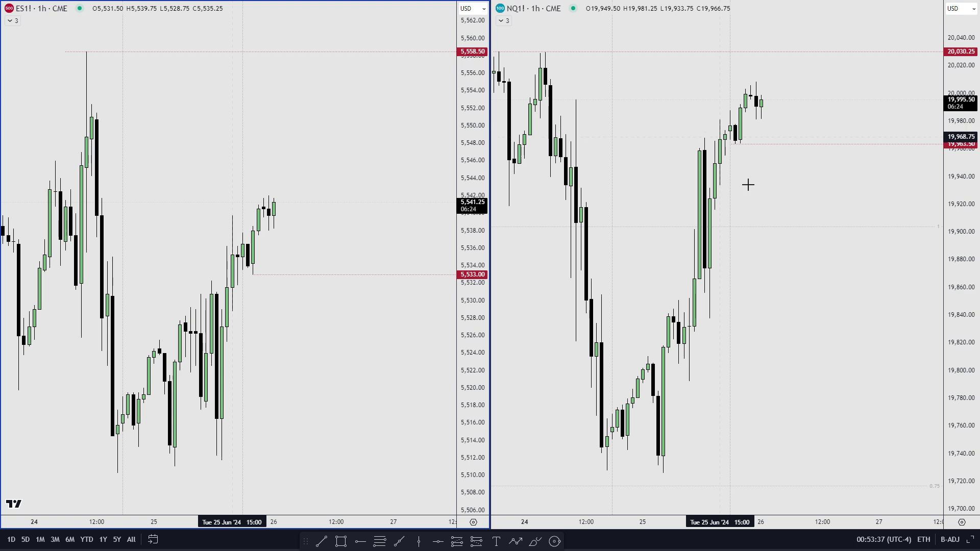
{"action": "left_click_drag", "start_coordinate": [761, 190], "coordinate": [835, 197]}
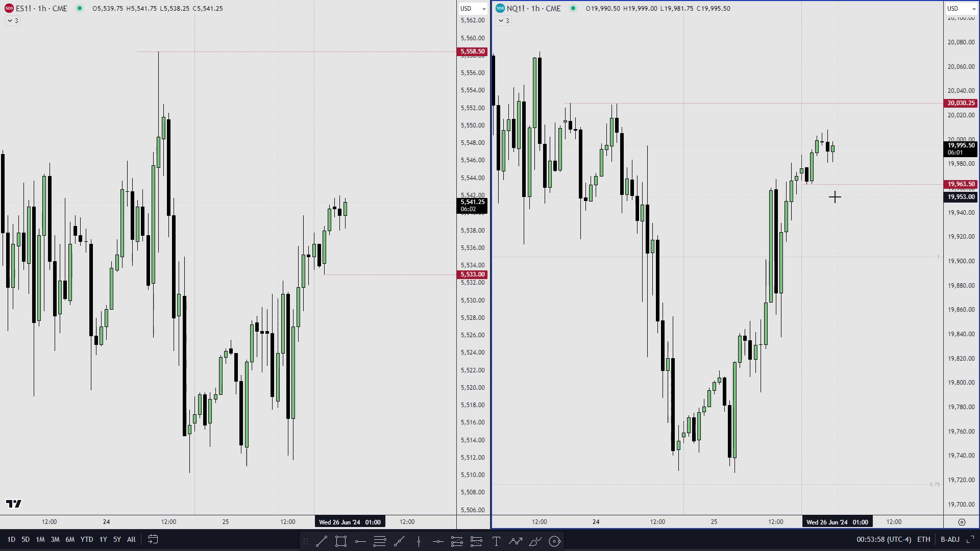
{"action": "scroll", "coordinate": [785, 153], "scroll_direction": "down", "scroll_amount": 4}
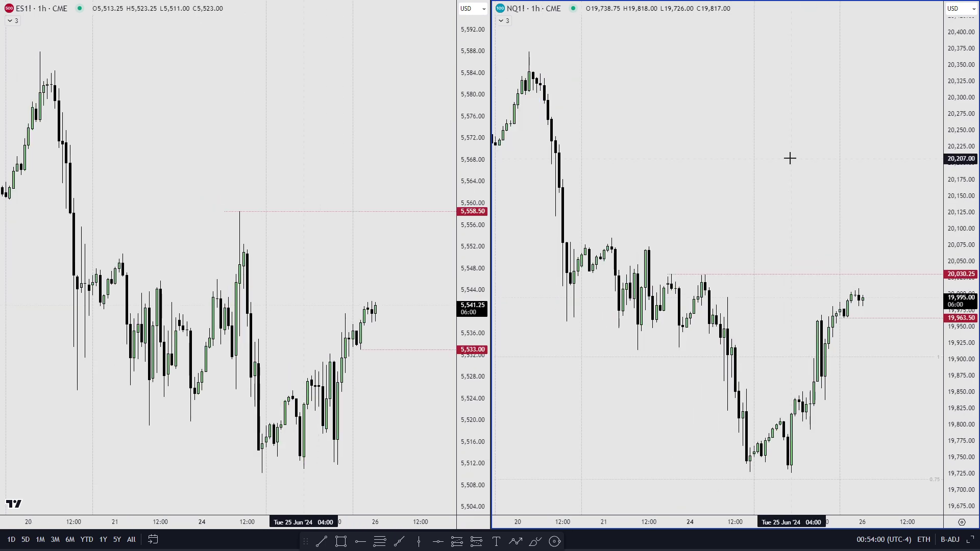
{"action": "mouse_move", "coordinate": [789, 155]}
{"action": "left_mouse_down"}
{"action": "mouse_move", "coordinate": [823, 155]}
{"action": "mouse_move", "coordinate": [786, 167]}
{"action": "left_mouse_up"}
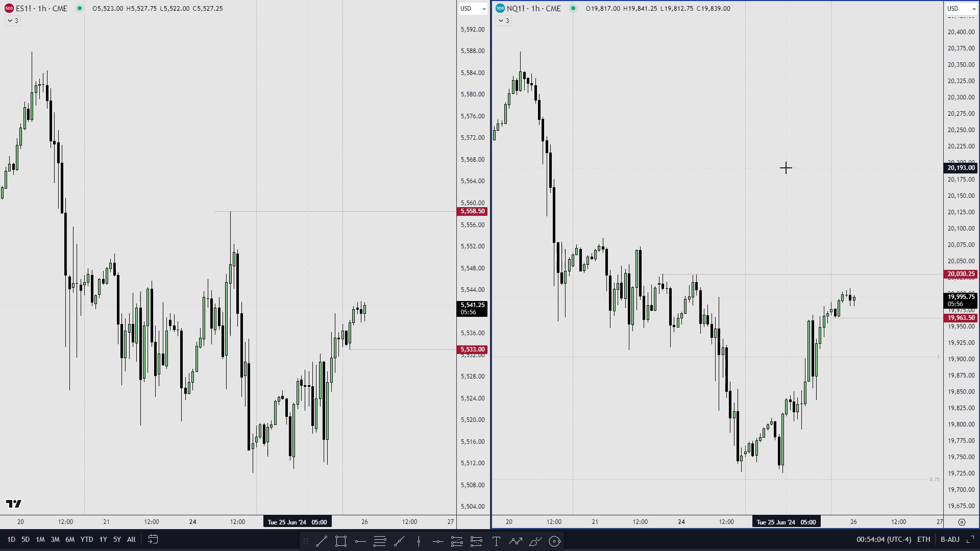
{"action": "scroll", "coordinate": [785, 168], "scroll_direction": "up", "scroll_amount": 3}
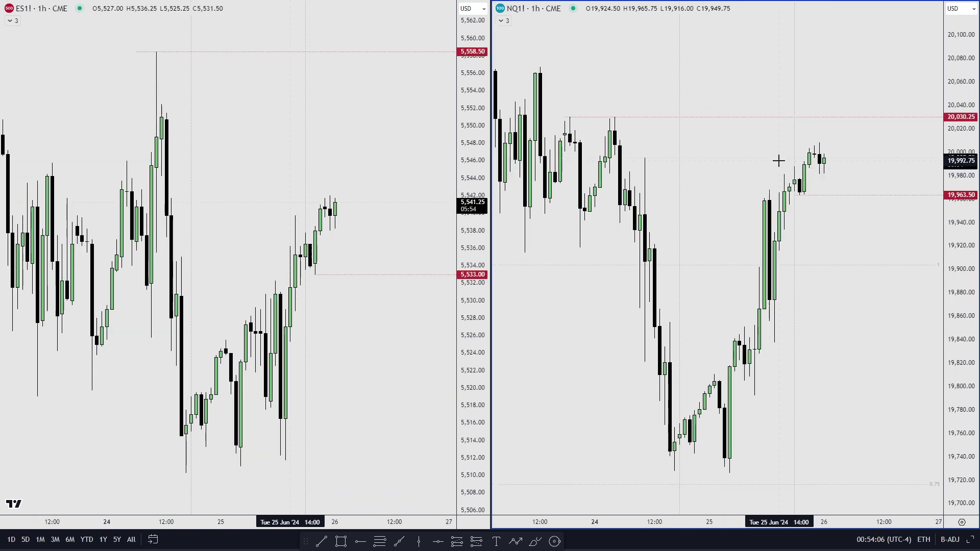